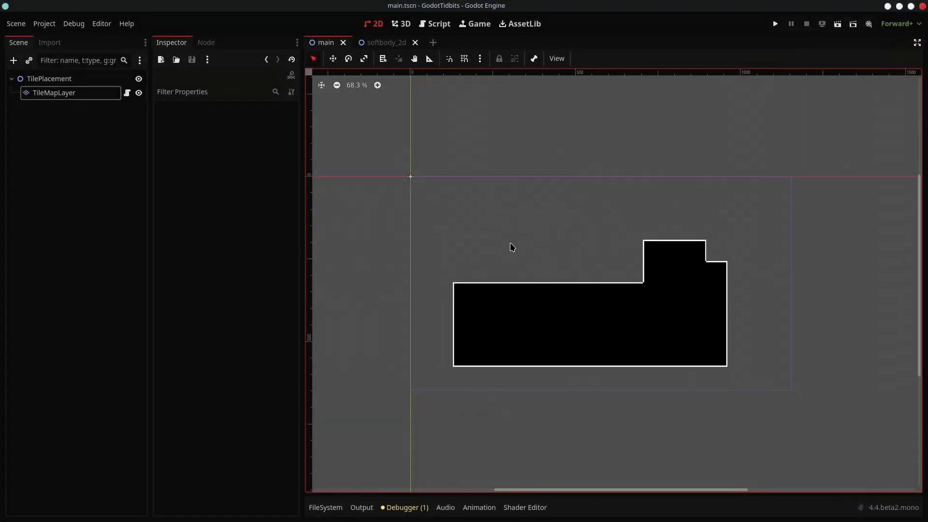
# - Save the scene and switch to the tile_placement_runtime.gd script
pyautogui.hotkey('ctrl', 's')
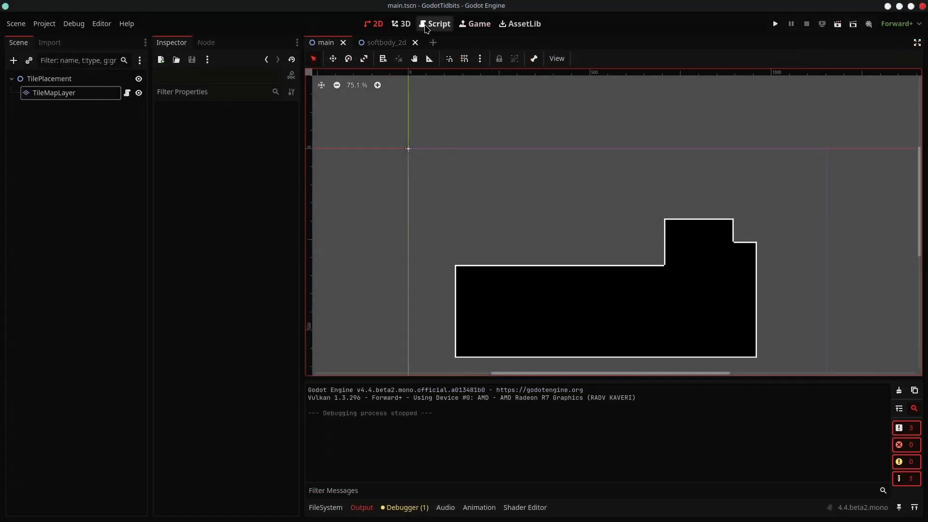
pyautogui.click(433, 23)
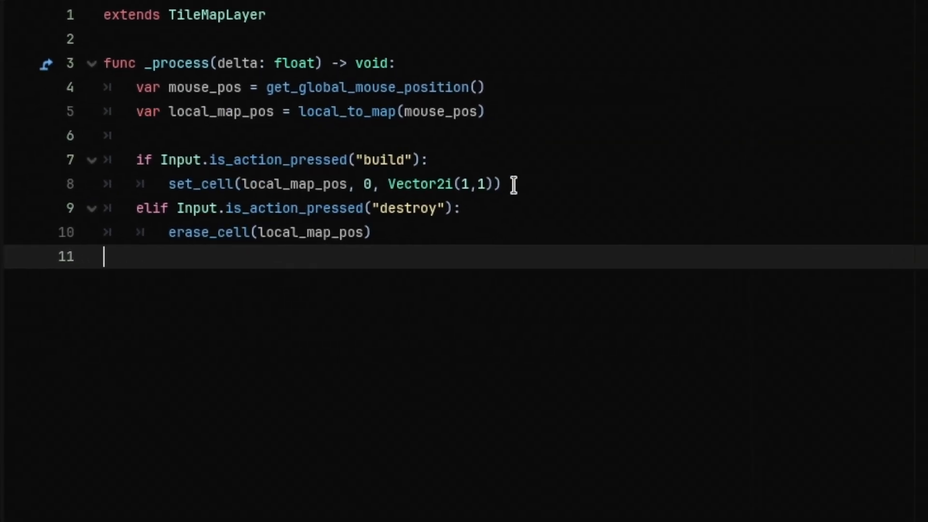
# - Comment out the set_cell build line and start a set_cells_terrain_connect call below it
pyautogui.click(569, 208)
pyautogui.hotkey('ctrl', 'k')
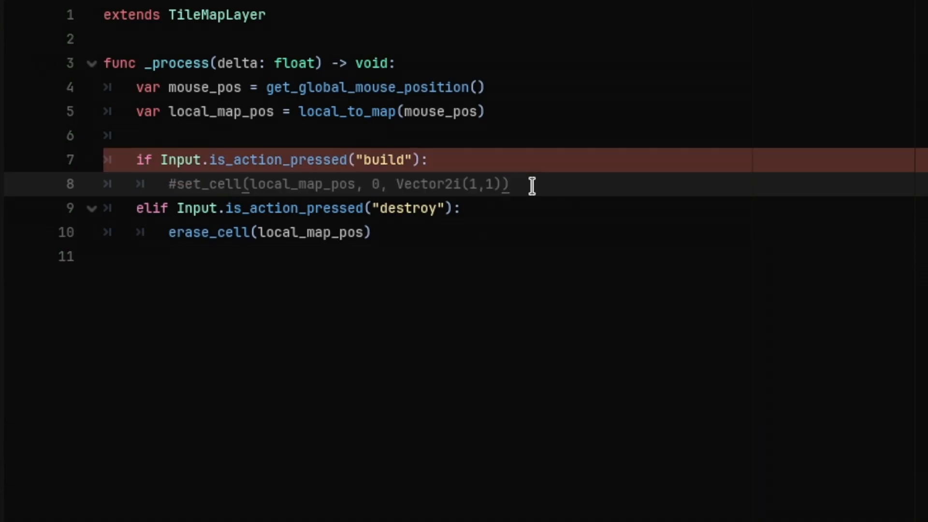
pyautogui.press('Return')
pyautogui.write('setce')
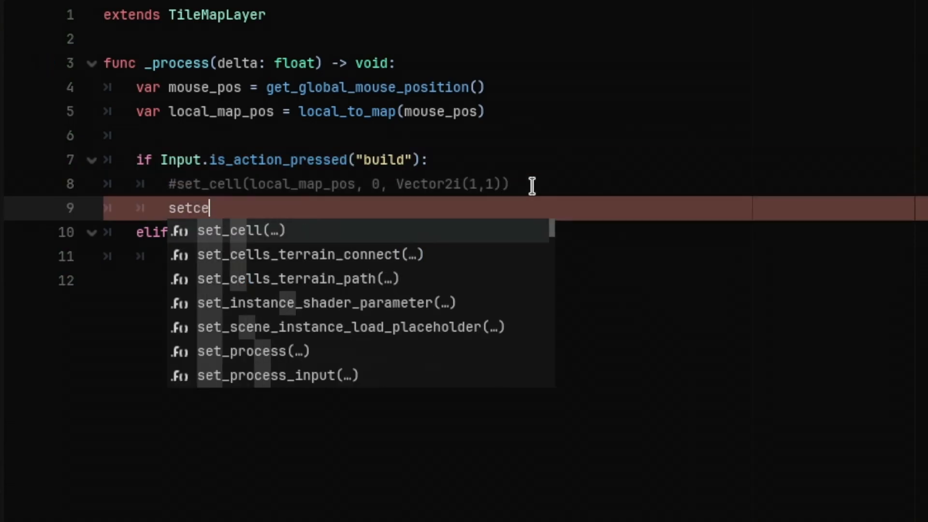
pyautogui.write('l')
pyautogui.press('Down')
pyautogui.press('Return')
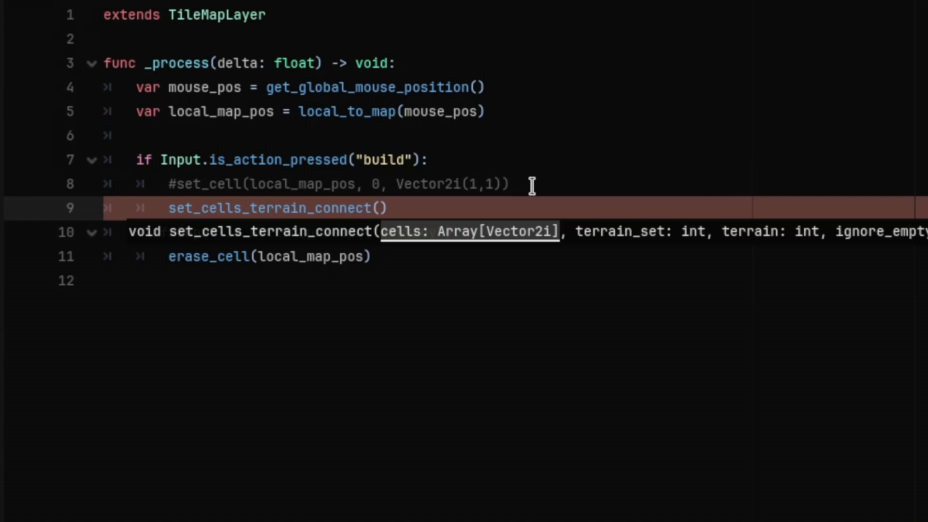
pyautogui.write('local')
# - Pass local_map_pos wrapped in an array as the call's first argument
pyautogui.press('Tab')
pyautogui.hotkey('ctrl', 'shift', 'Left')
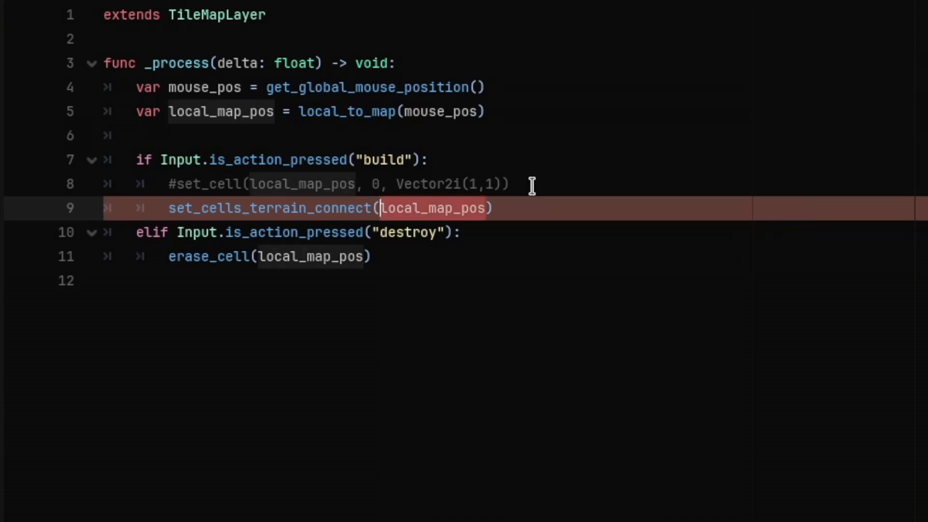
pyautogui.write('[')
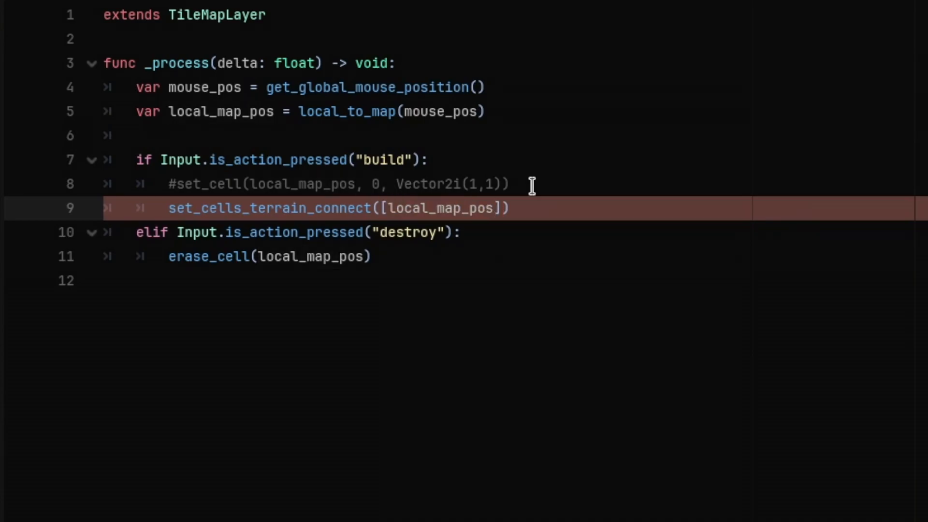
pyautogui.press('Right')
pyautogui.write(',')
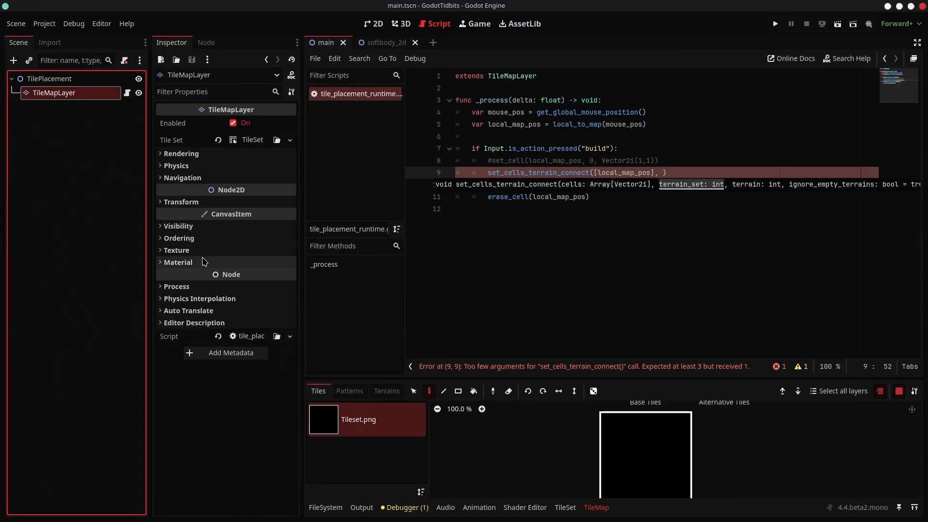
# - Expand the TileSet's Terrain Sets to locate the Ground terrain for arguments 0, 0
pyautogui.click(252, 140)
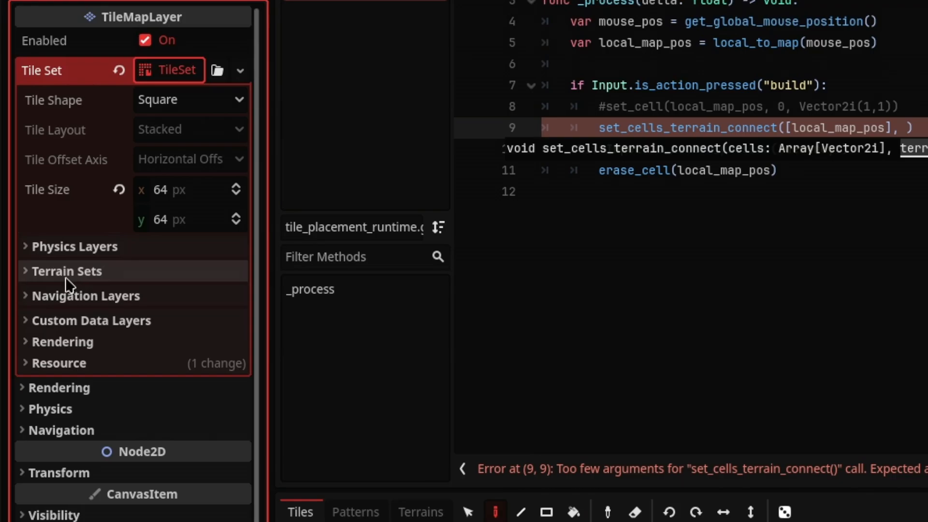
pyautogui.click(66, 271)
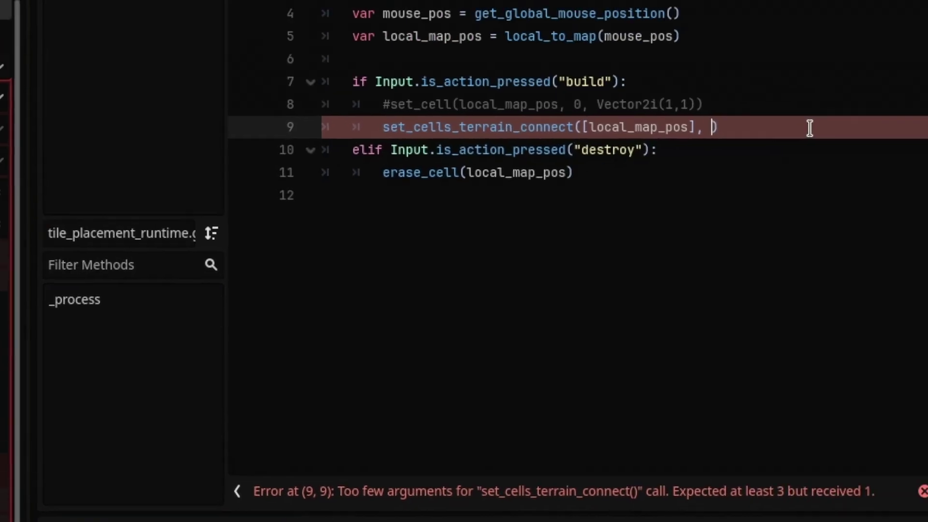
pyautogui.write('0')
pyautogui.write(', 0')
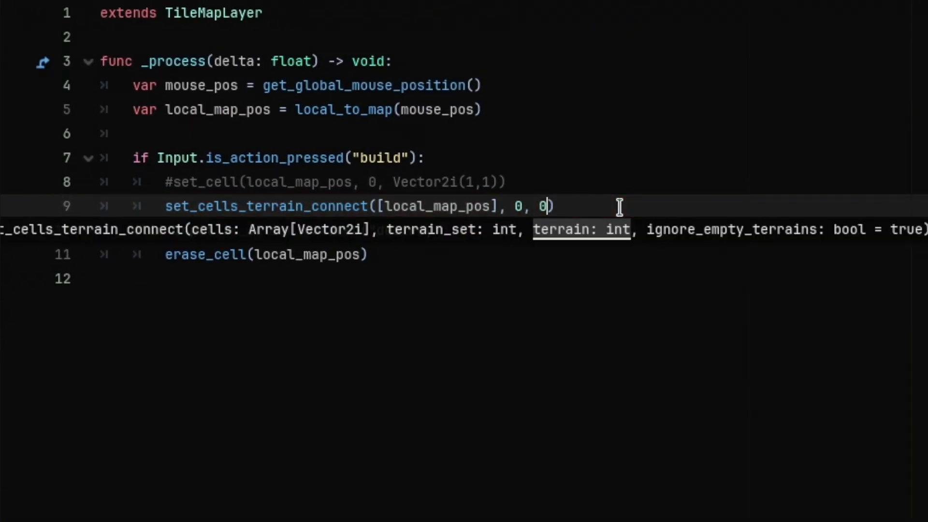
pyautogui.write(', ')
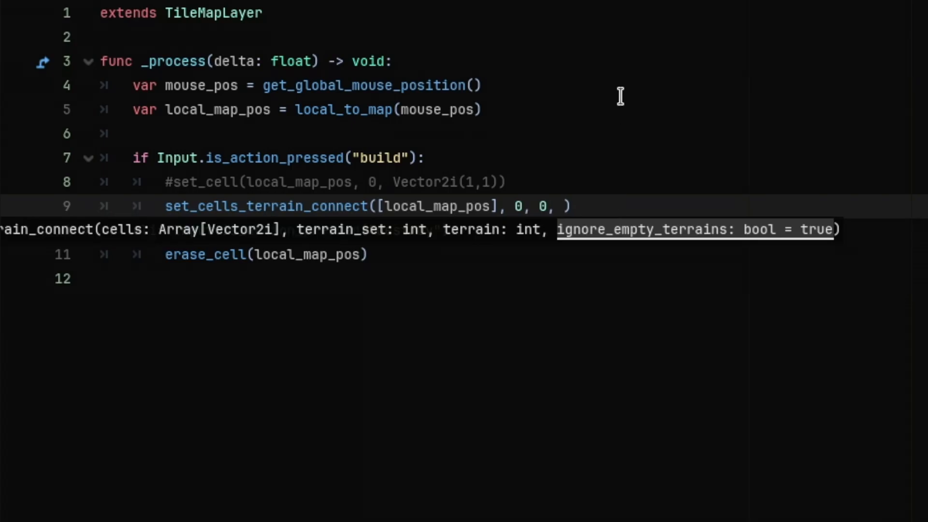
pyautogui.write('false')
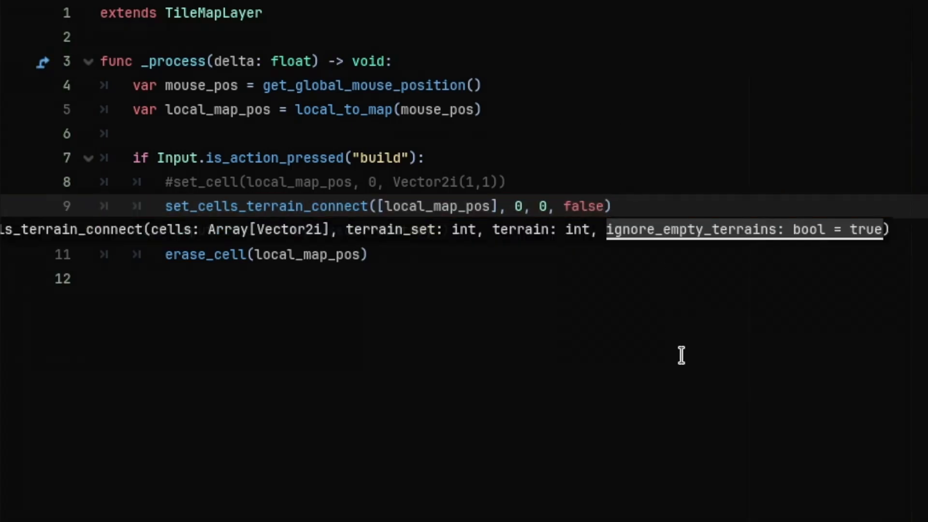
# - Finish line 9's arguments and select the false ignore_empty_terrains value to replace it
pyautogui.click(680, 354)
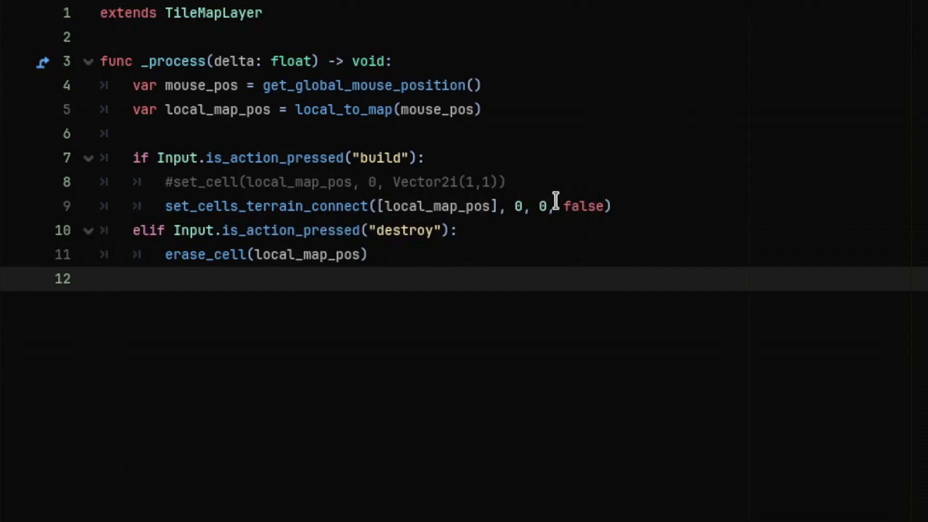
pyautogui.click(608, 205)
pyautogui.doubleClick(585, 206)
pyautogui.write('true')
# - Run the game with true, stop it, and select the true argument to change it back to false
pyautogui.press('F5')
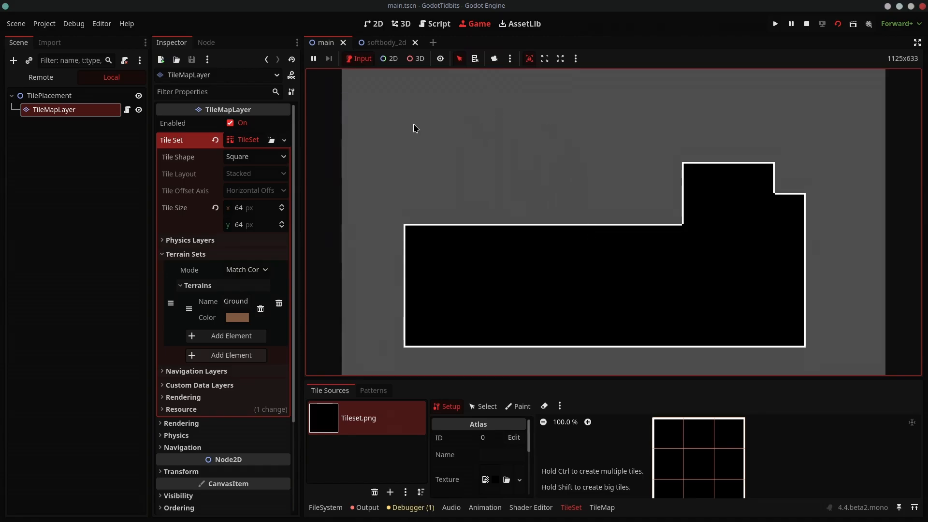
pyautogui.press('F8')
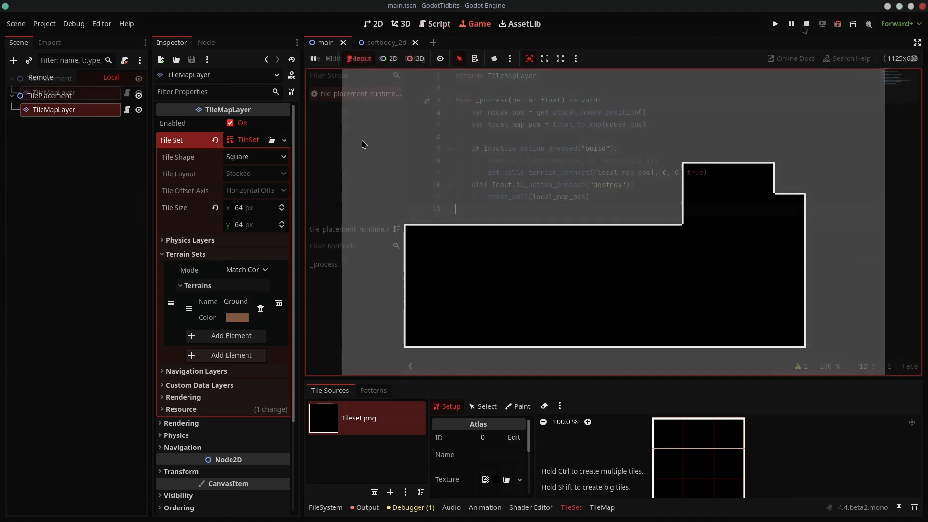
pyautogui.doubleClick(697, 172)
pyautogui.write('false')
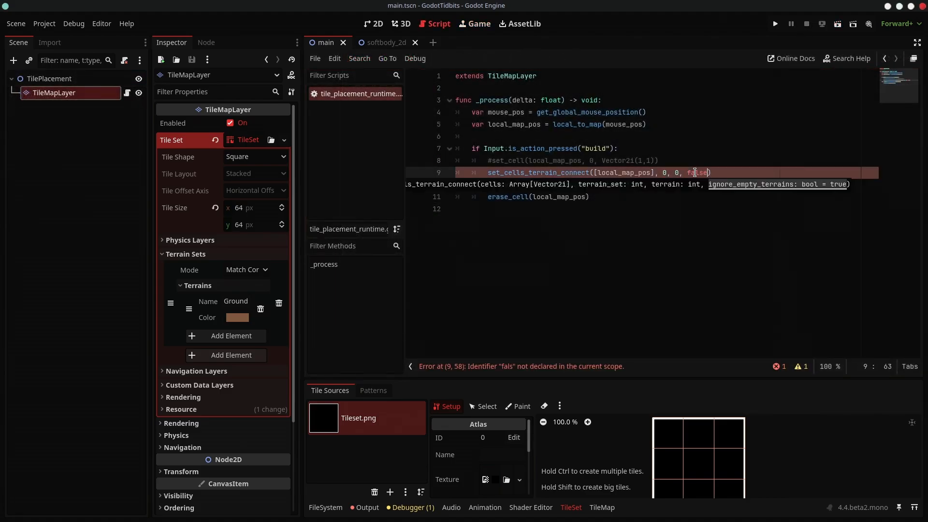
# - Run again, paint terrain tiles in the game's upper-left, then stop the game
pyautogui.press('F5')
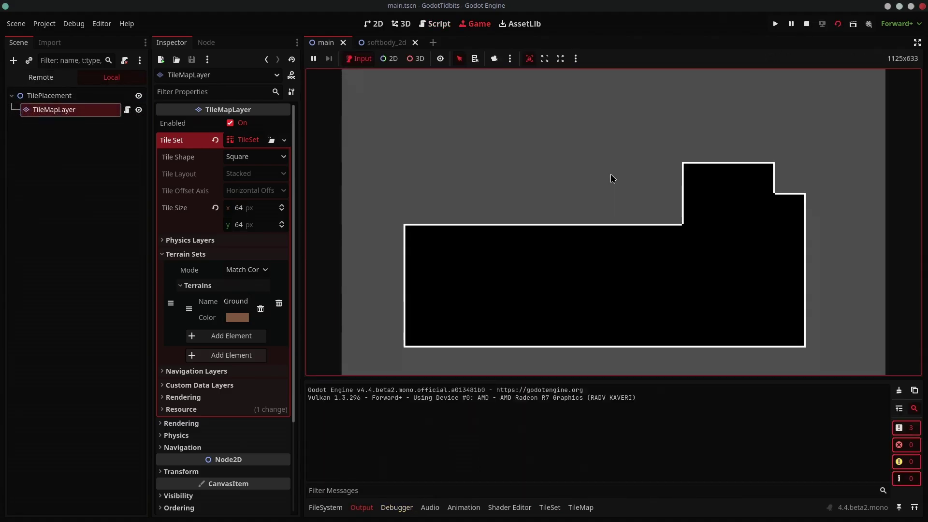
pyautogui.moveTo(526, 178)
pyautogui.mouseDown()
pyautogui.moveTo(456, 181)
pyautogui.moveTo(417, 109)
pyautogui.mouseUp()
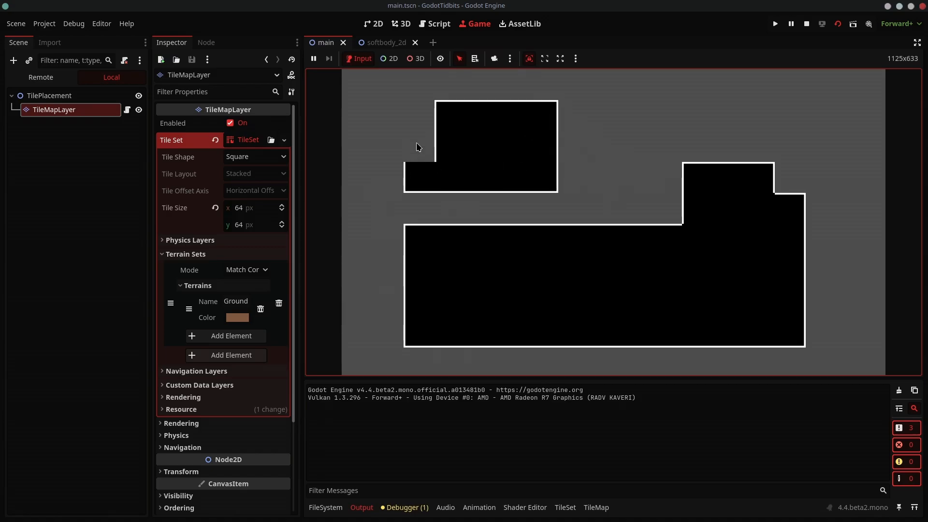
pyautogui.click(572, 178)
pyautogui.press('F8')
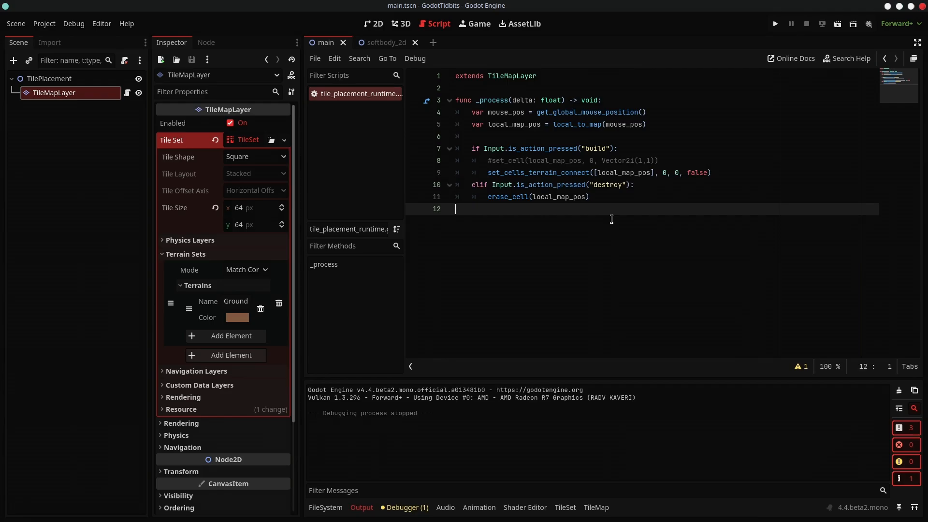
# - Paste the terrain connect call into the destroy branch and comment out erase_cell
pyautogui.click(725, 172)
pyautogui.press('Down')
pyautogui.press('Down')
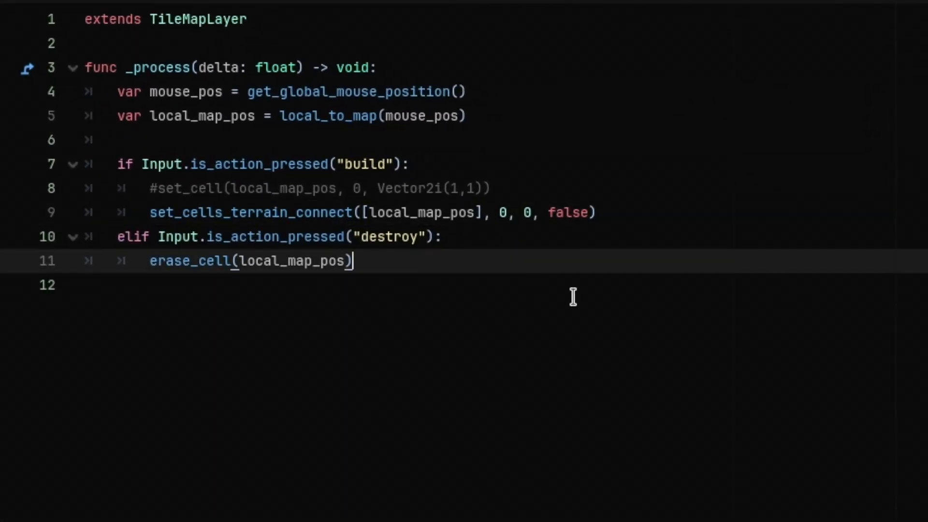
pyautogui.write('set_cells_terrain_connect([local_map_pos], 0, 0, false)')
pyautogui.hotkey('ctrl', 'k')
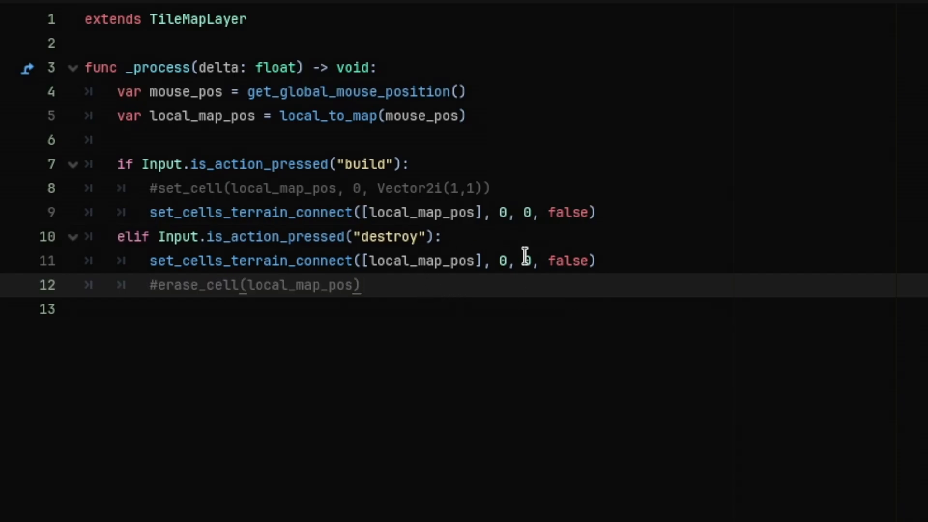
# - Set the destroy call's terrain argument to -1
pyautogui.doubleClick(527, 260)
pyautogui.write('-1')
pyautogui.click(600, 311)
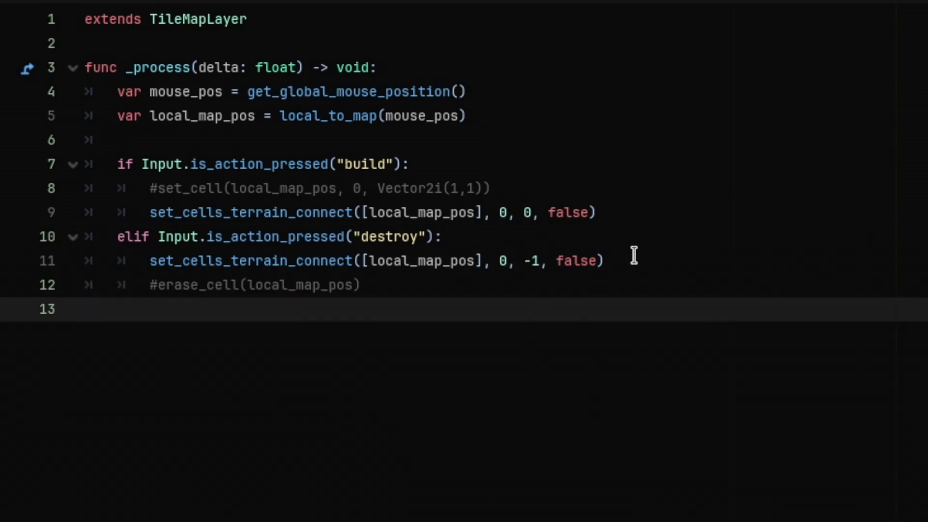